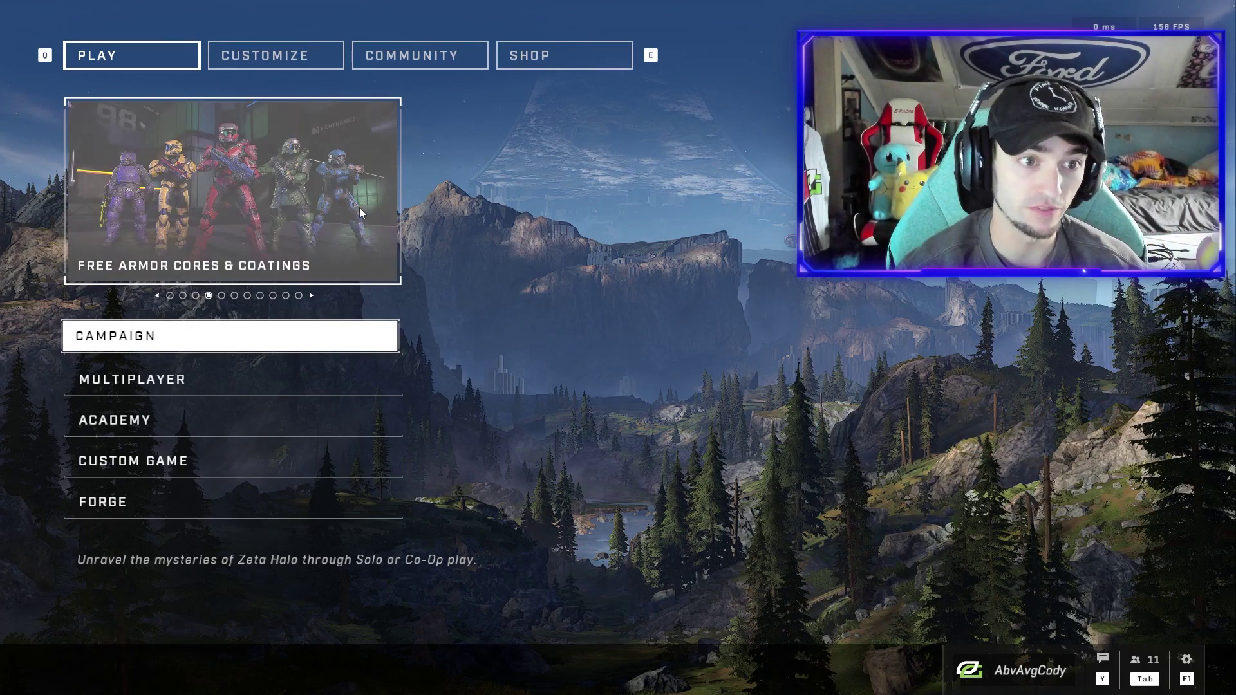
# - Open News via the Free Armor Cores & Coatings banner and view the Discord Drops post
pyautogui.click(281, 199)
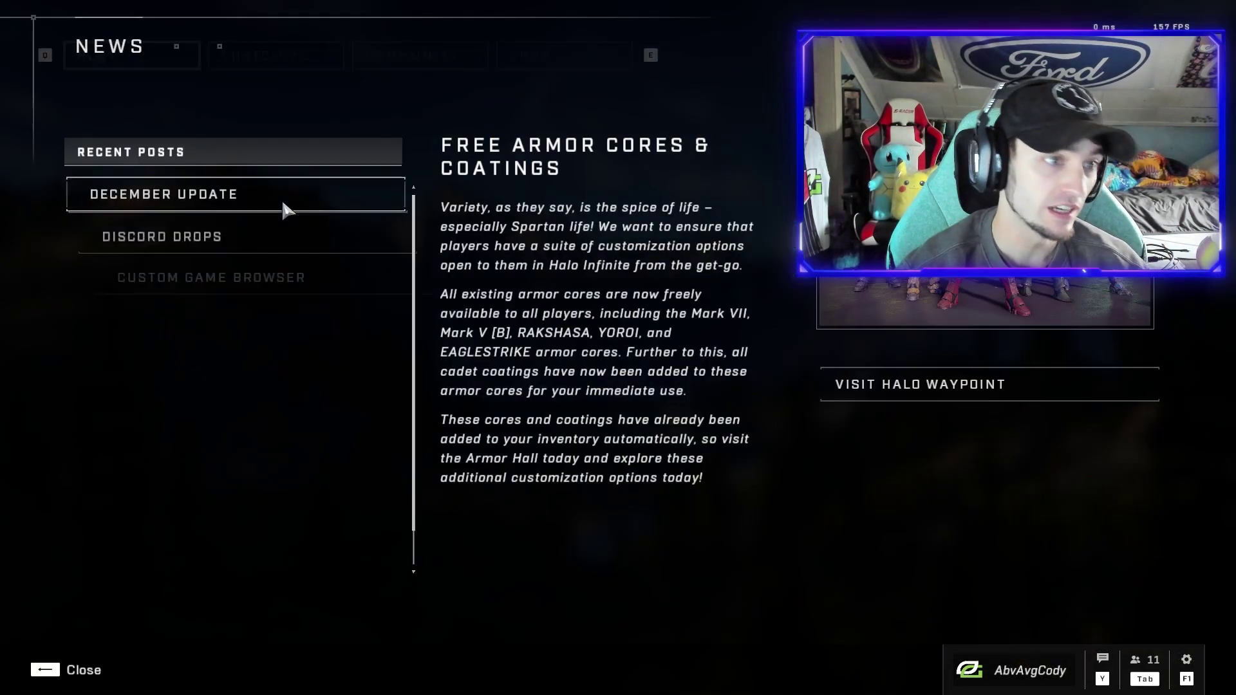
pyautogui.click(169, 238)
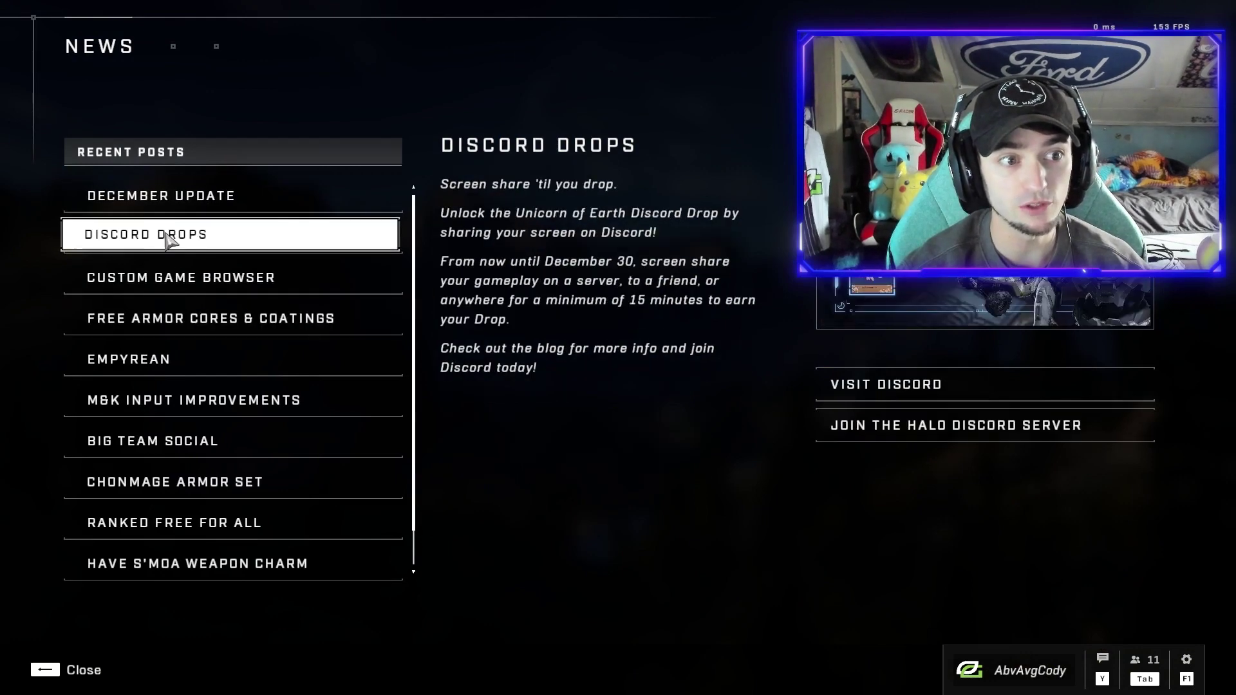
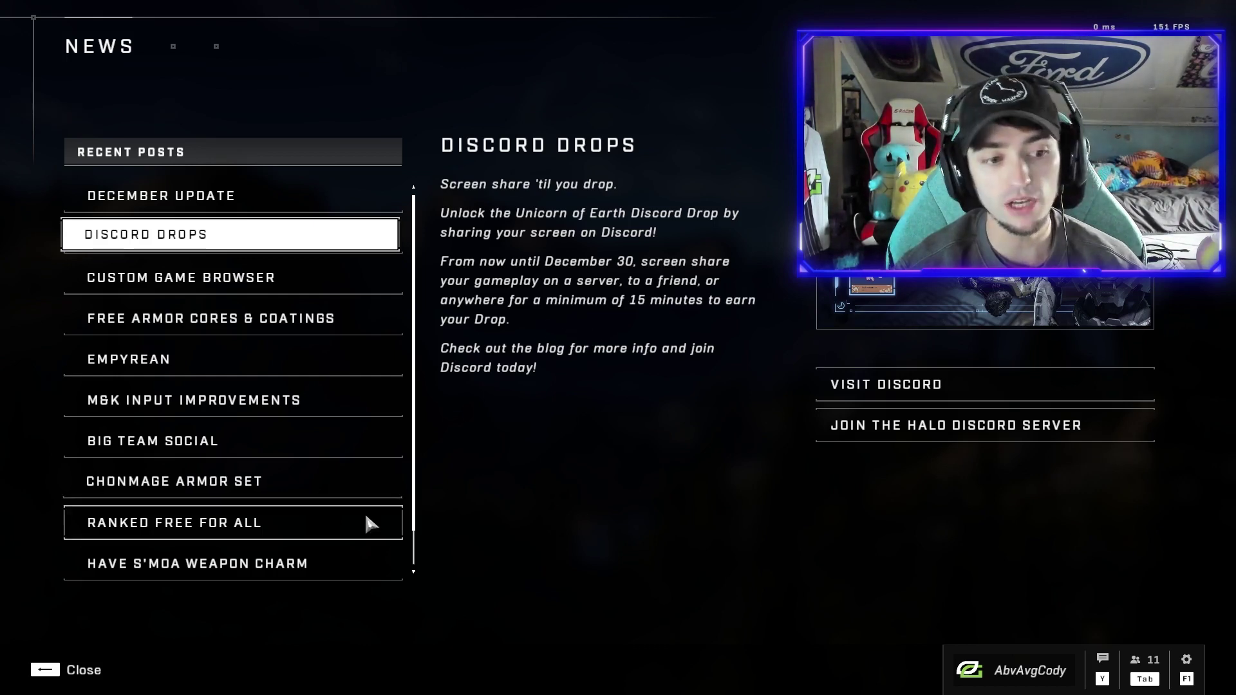
# - Close the Halo Infinite news post and bring Discord up over the main menu
pyautogui.click(84, 670)
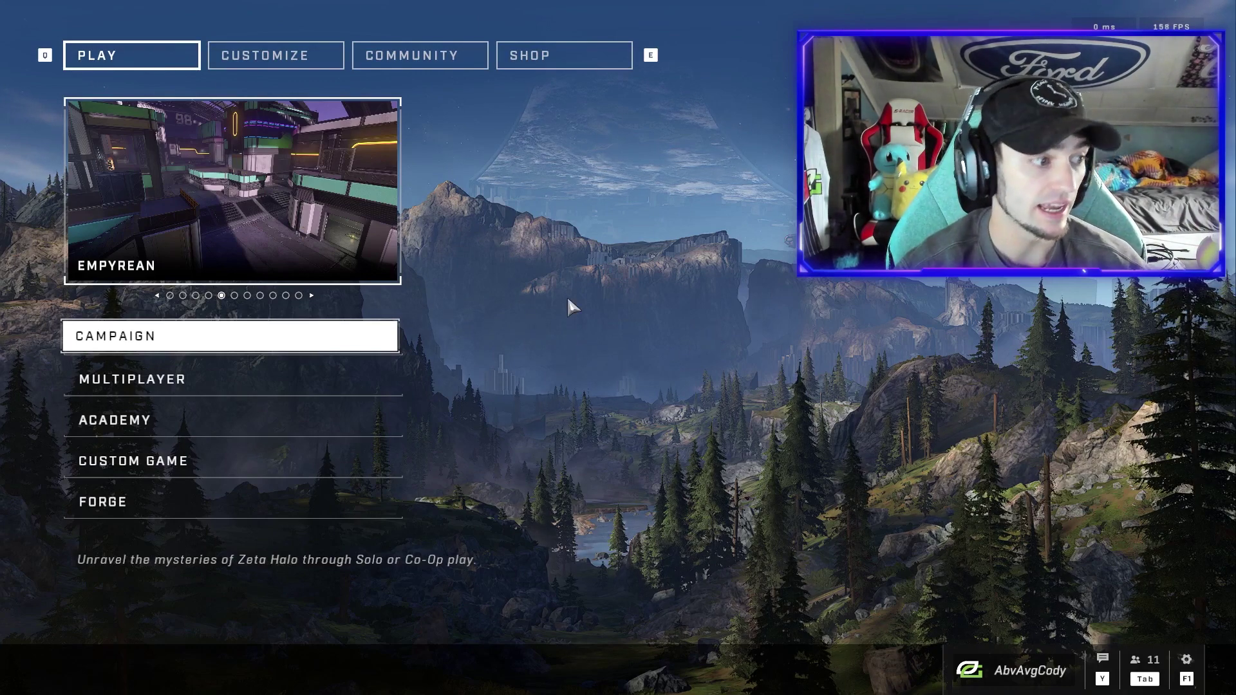
pyautogui.hotkey('alt', 'Tab')
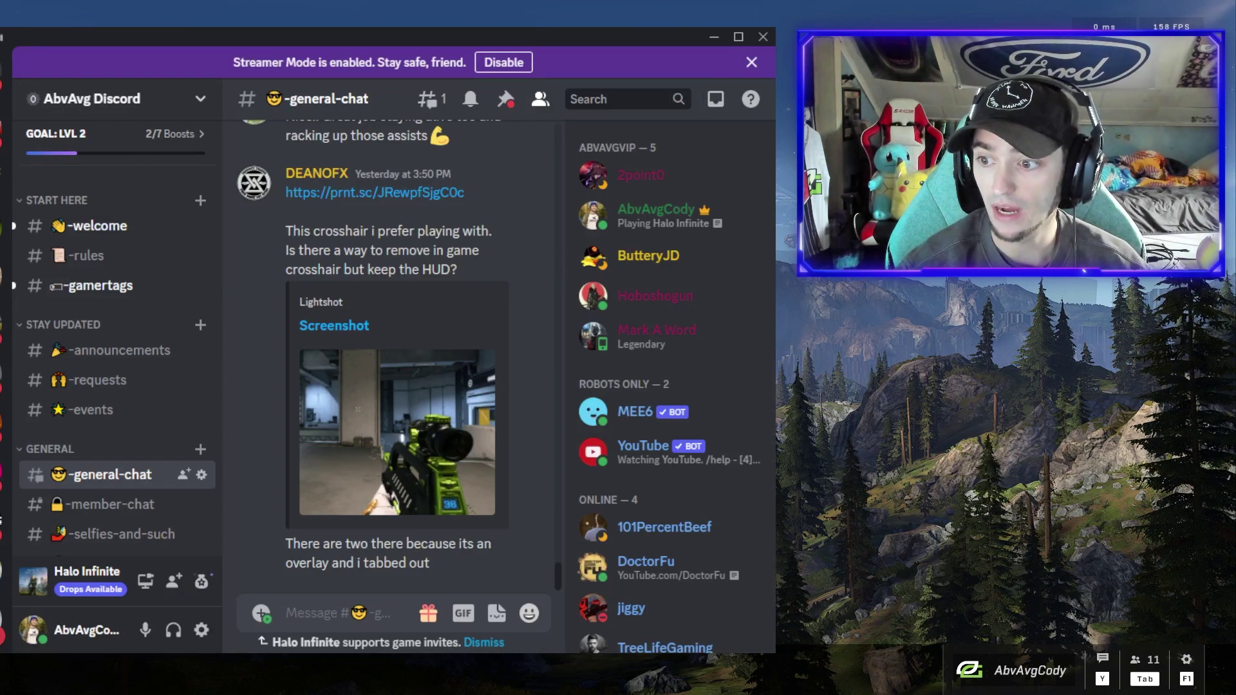
# - Open Discord's User Settings from the gear beside the username
pyautogui.click(202, 629)
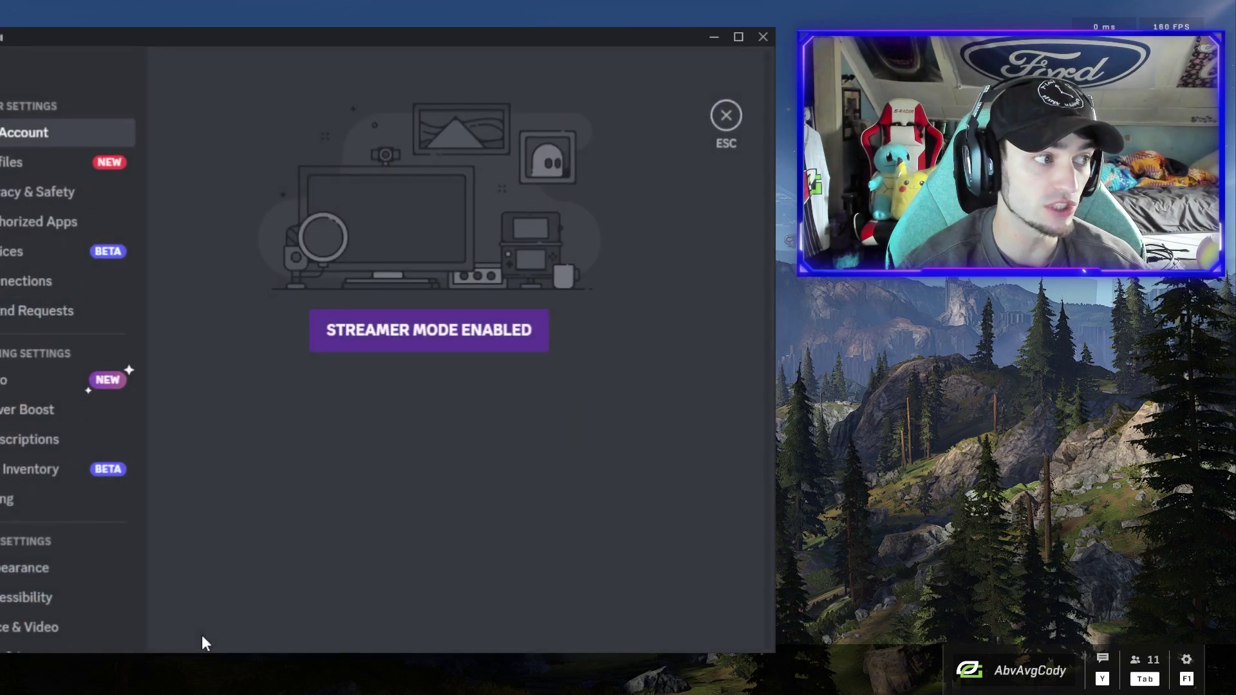
# - Go to Privacy & Safety to confirm In-game rewards (Drops) is enabled
pyautogui.click(40, 197)
pyautogui.scroll(-1, 518, 405)
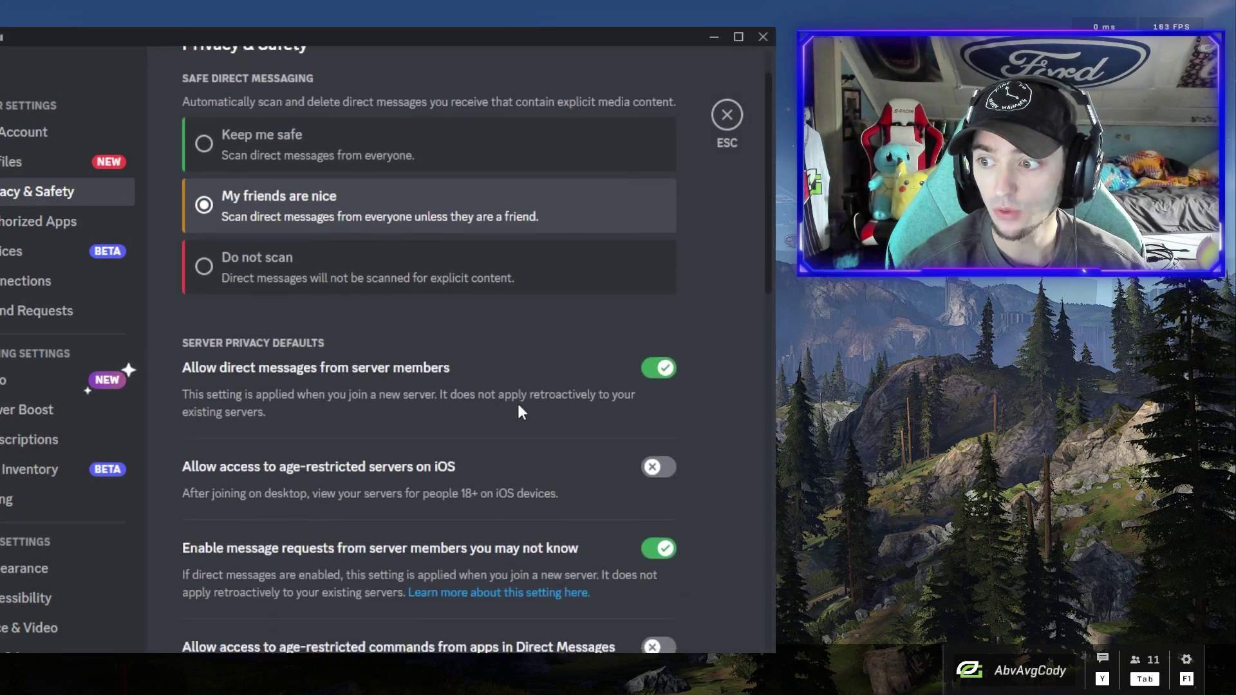
pyautogui.scroll(-2, 517, 401)
pyautogui.scroll(-2, 517, 402)
pyautogui.scroll(-1, 509, 404)
pyautogui.scroll(-1, 505, 399)
pyautogui.scroll(-2, 505, 400)
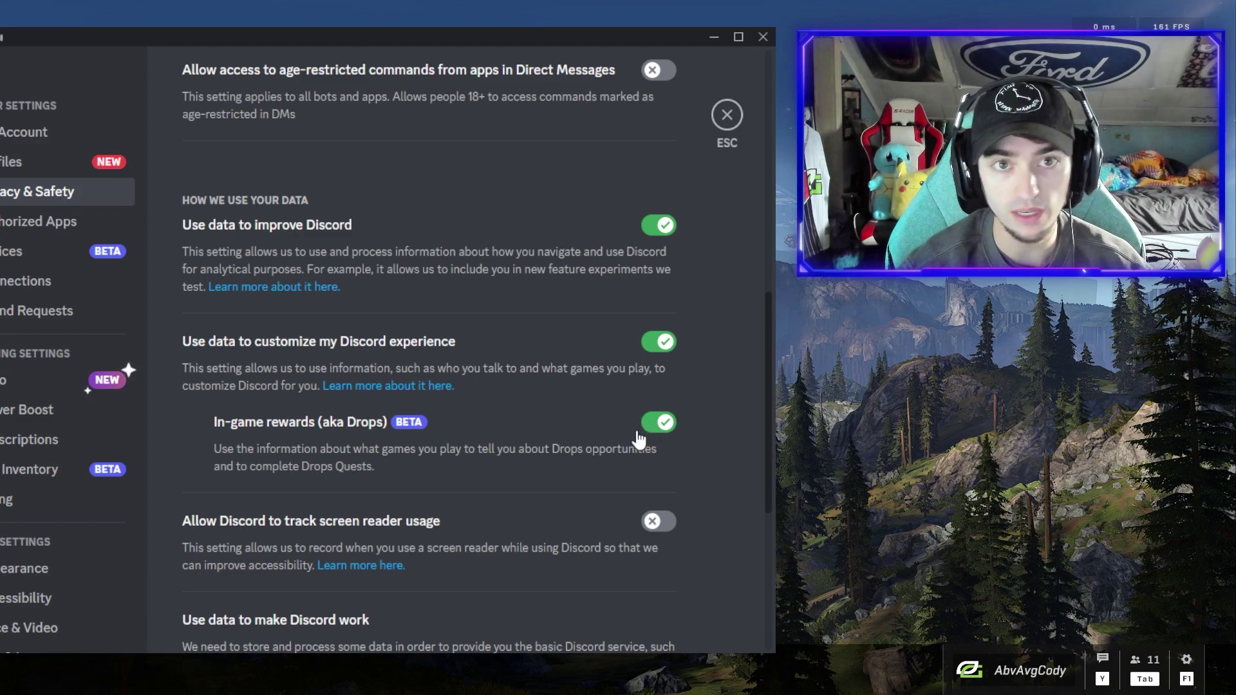
# - Close settings and return to the server's general chat with voice channels listed
pyautogui.click(724, 117)
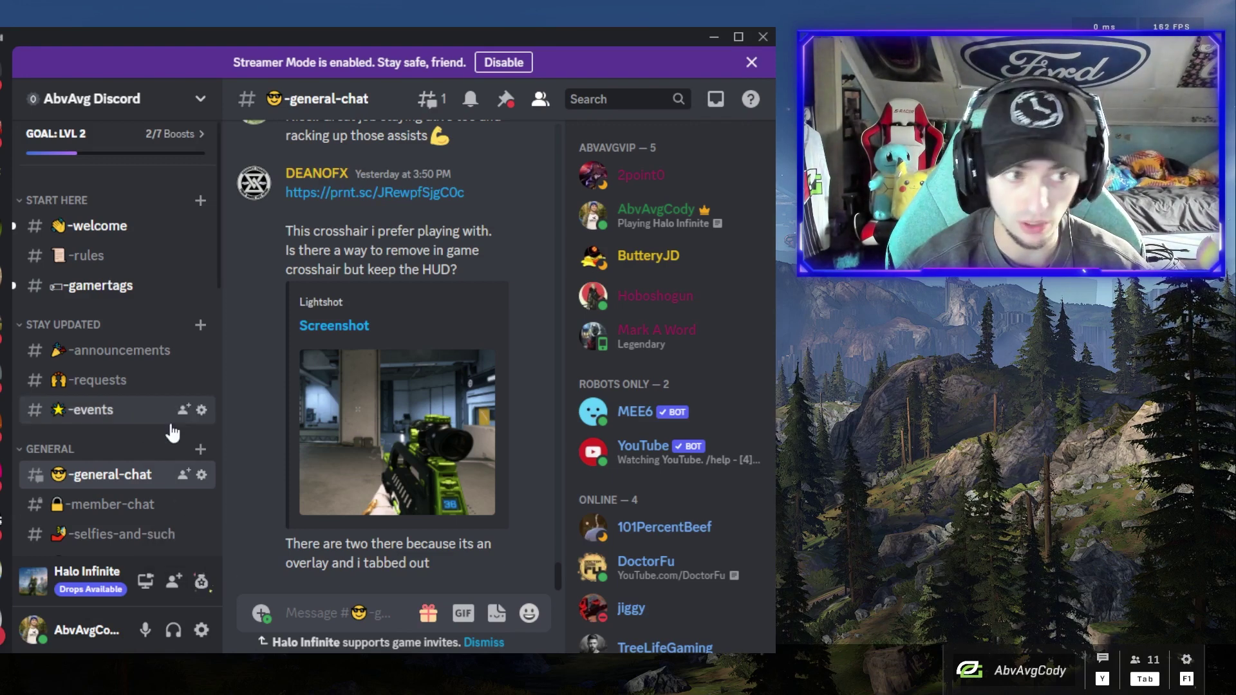
pyautogui.moveTo(117, 409)
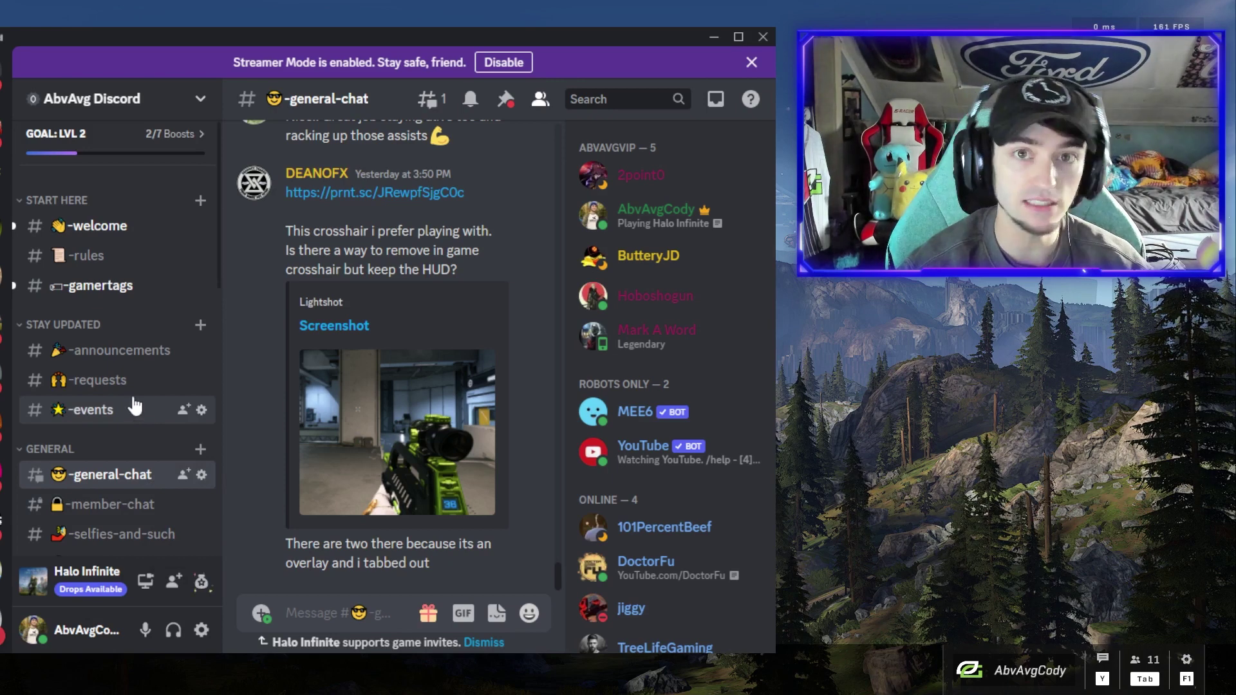
pyautogui.scroll(-2, 128, 393)
pyautogui.scroll(-5, 128, 393)
pyautogui.scroll(-2, 128, 391)
pyautogui.scroll(-5, 129, 391)
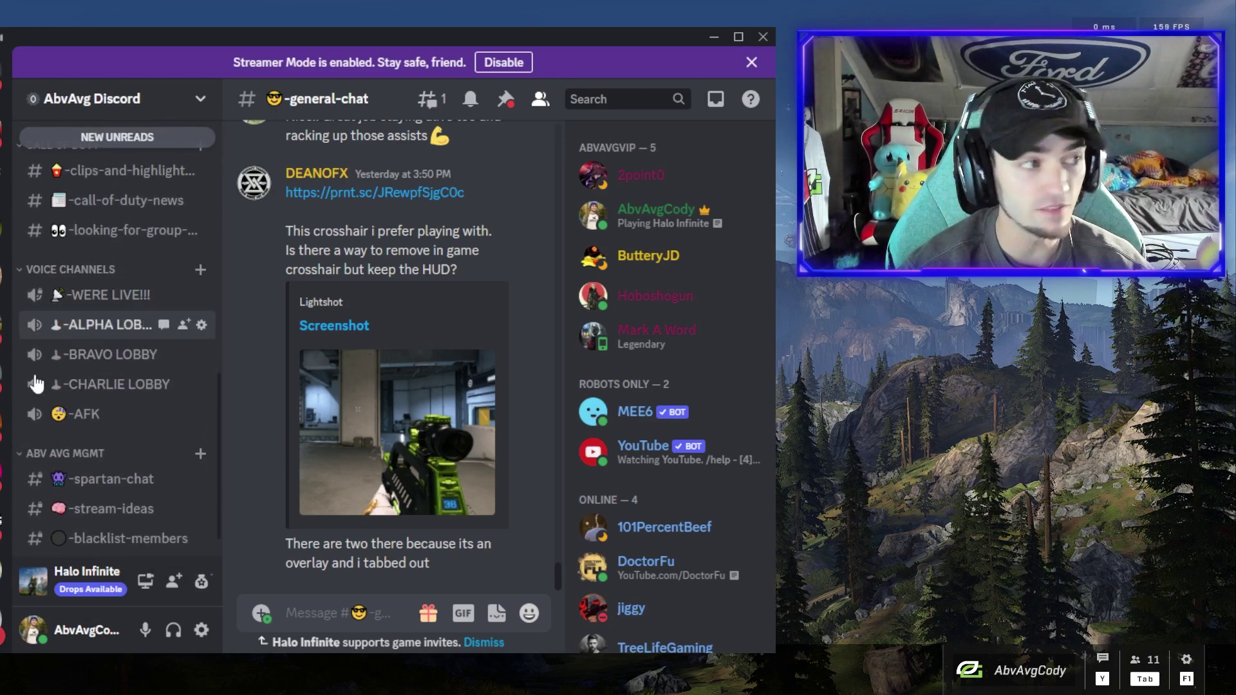
pyautogui.click(91, 306)
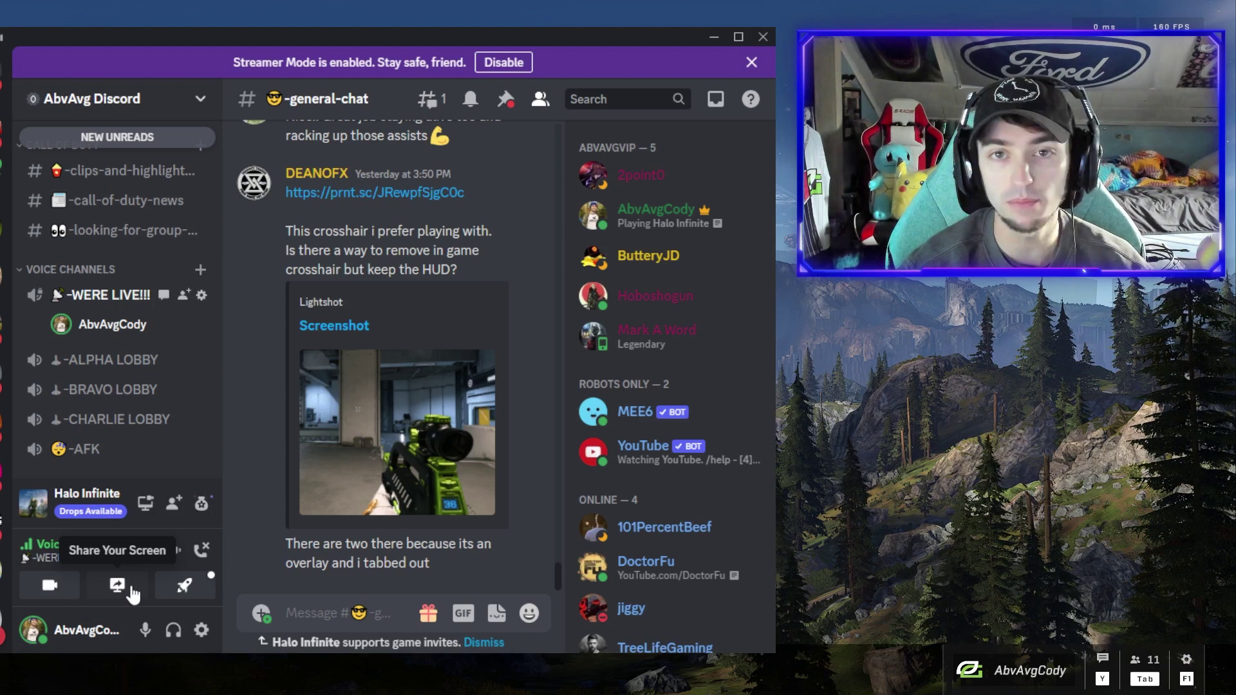
pyautogui.moveTo(397, 431)
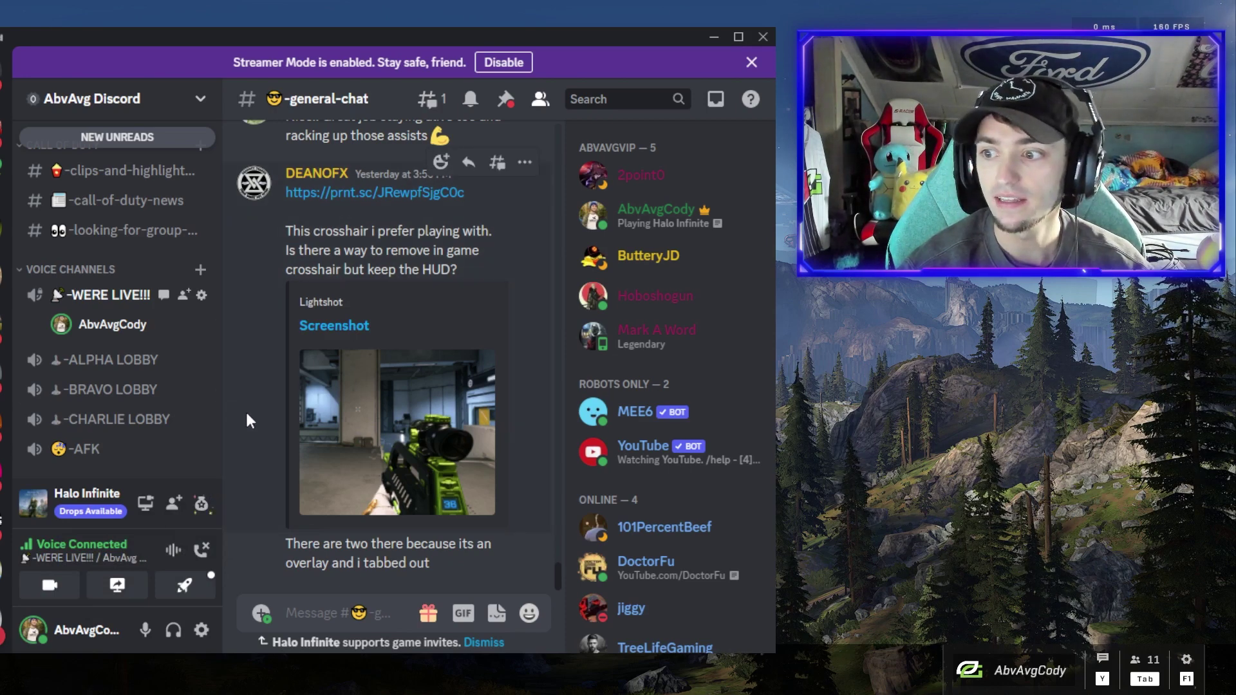
pyautogui.click(202, 551)
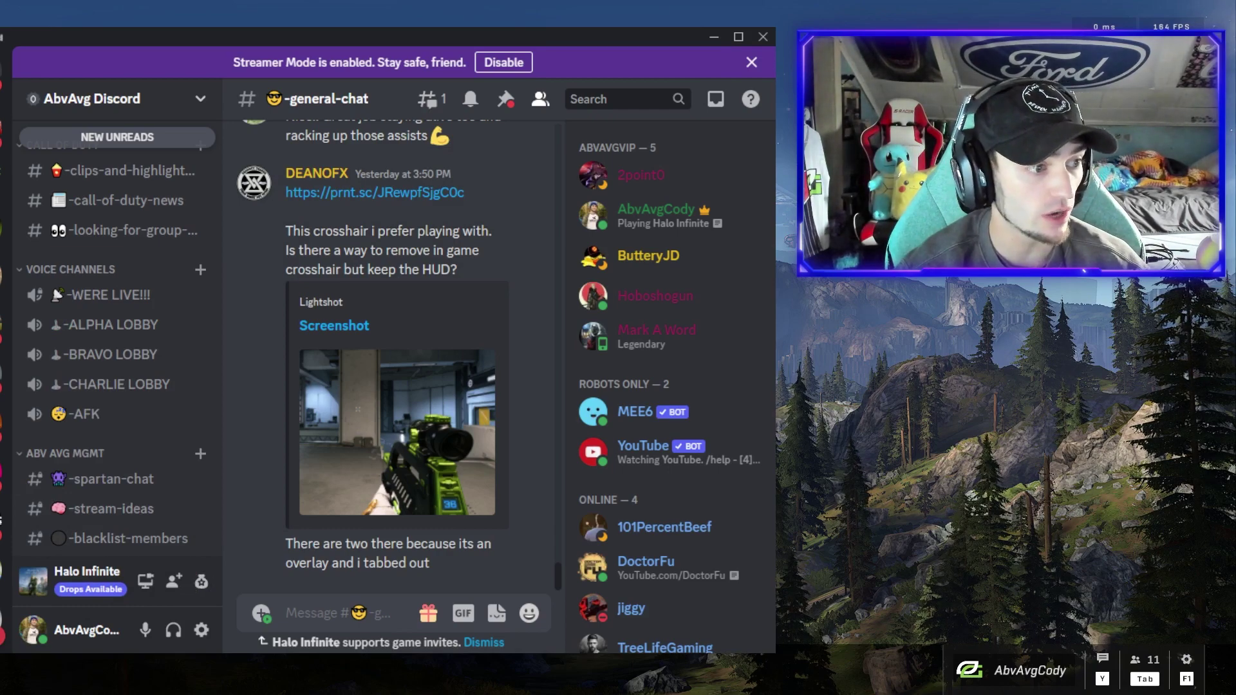
# - Switch back to Halo Infinite and open the Discord Drops news post
pyautogui.hotkey('alt', 'Tab')
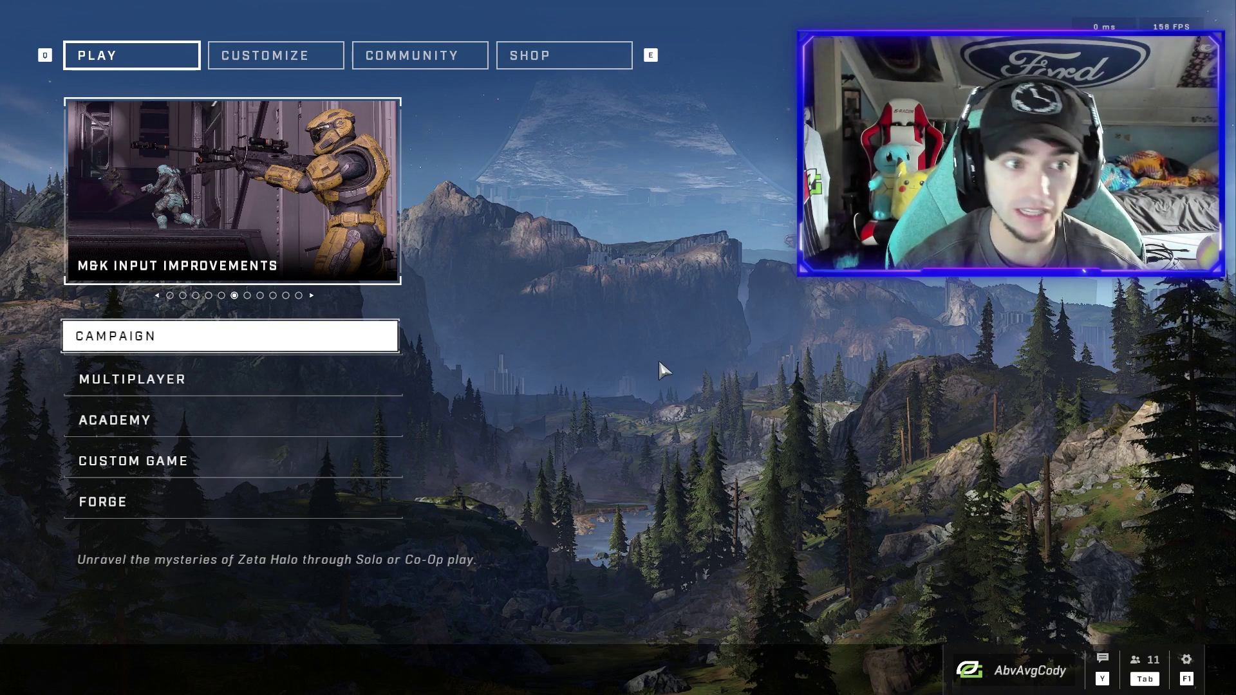
pyautogui.click(261, 208)
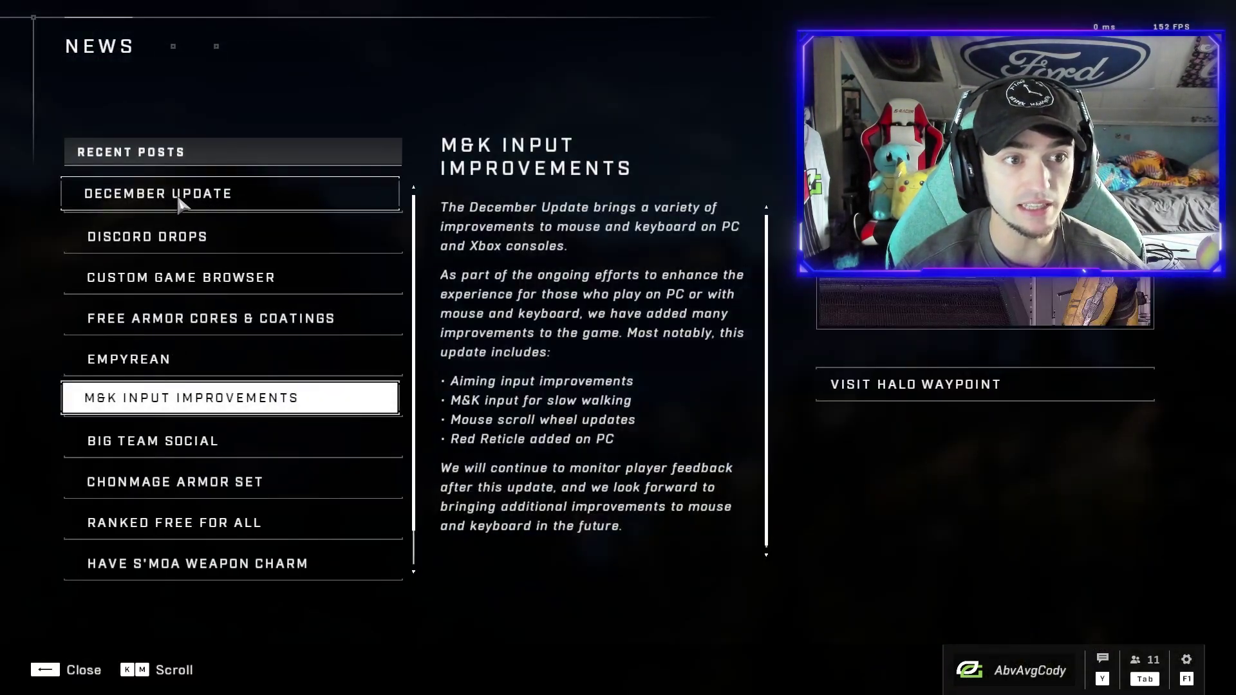
pyautogui.click(165, 232)
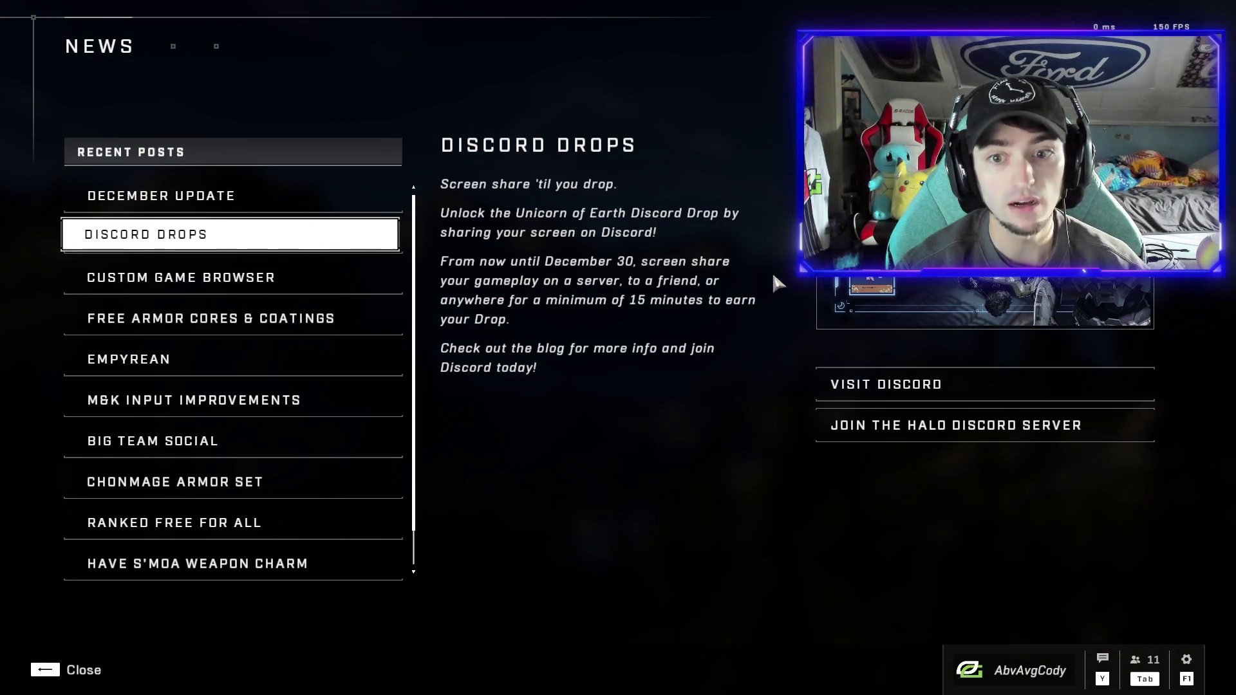